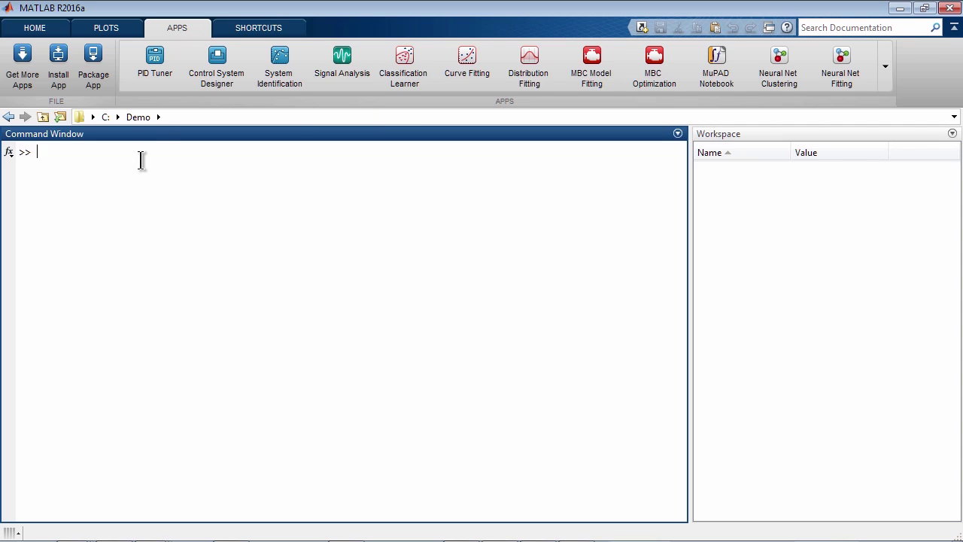
# Step: Define s=tf('s') and the plant sys=1/(s+1) in the Command Window
pyautogui.write("s=tf('s');")
pyautogui.press('Return')
pyautogui.write('sys=1/(s+1);')
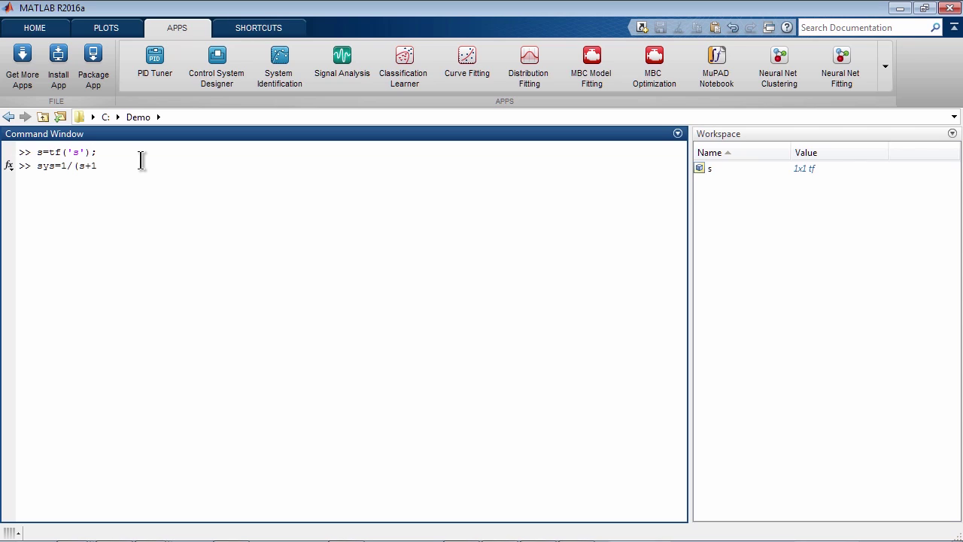
pyautogui.press('Return')
# Step: Launch controlSystemDesigner(sys) for the plant
pyautogui.write('control')
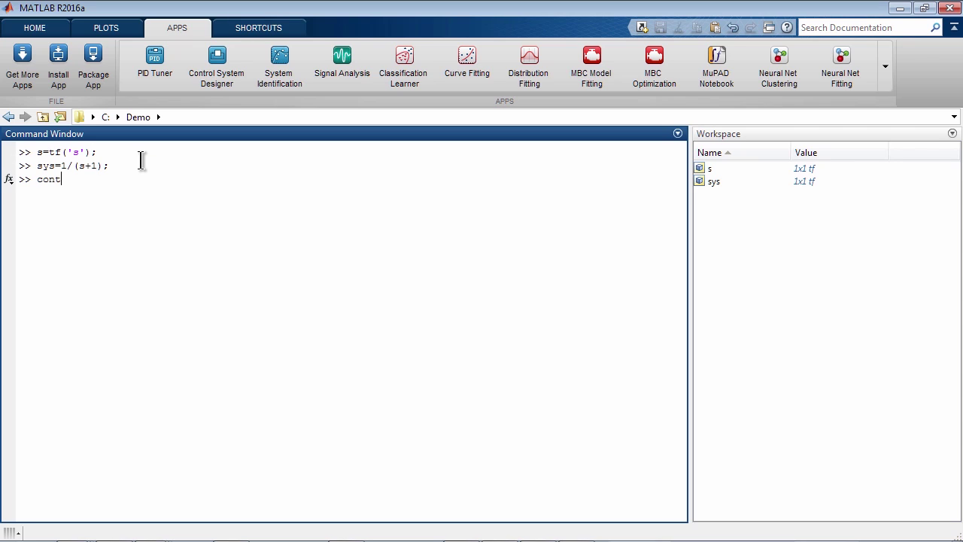
pyautogui.write('System')
pyautogui.press('Tab')
pyautogui.press('Return')
pyautogui.write('(sys)')
pyautogui.press('Return')
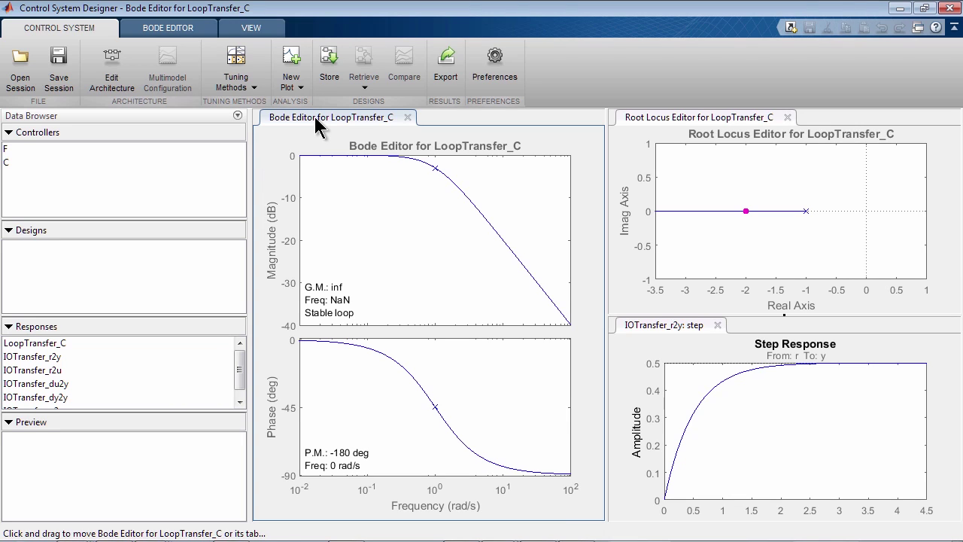
pyautogui.click(668, 113)
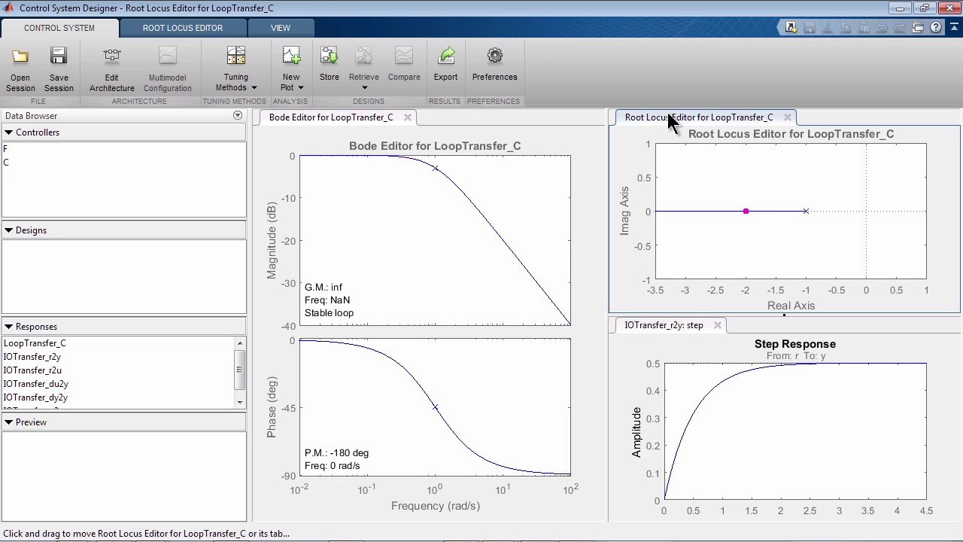
pyautogui.click(684, 327)
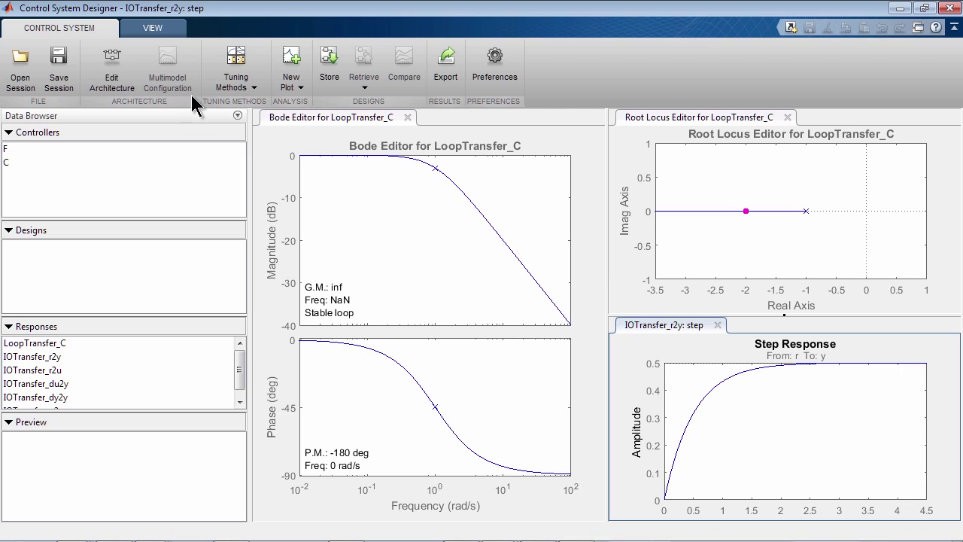
pyautogui.click(118, 75)
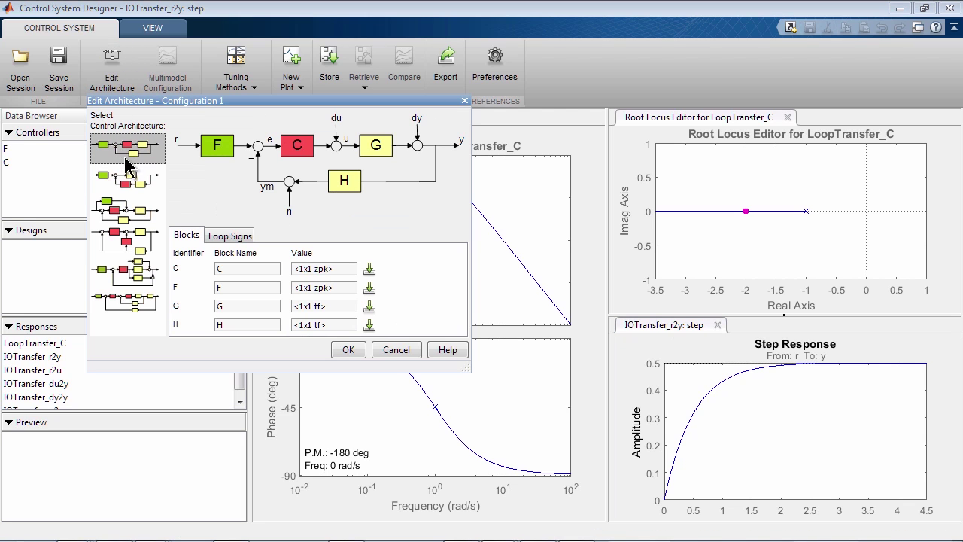
pyautogui.click(127, 183)
pyautogui.click(133, 212)
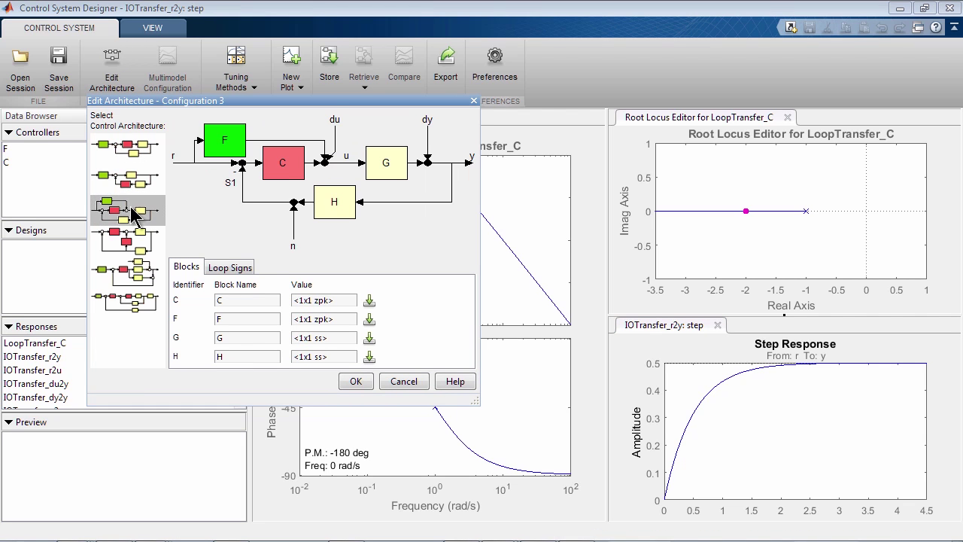
pyautogui.click(137, 240)
pyautogui.click(134, 150)
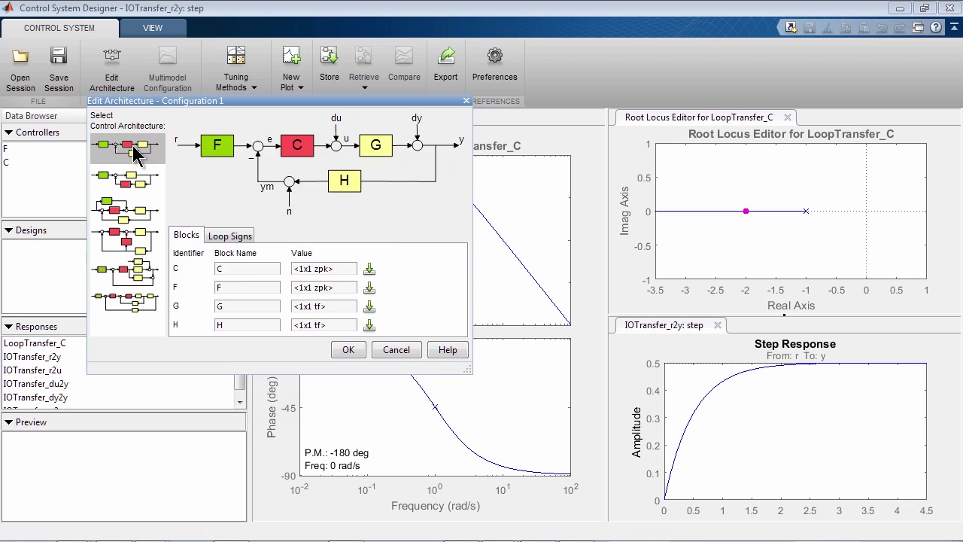
pyautogui.click(347, 351)
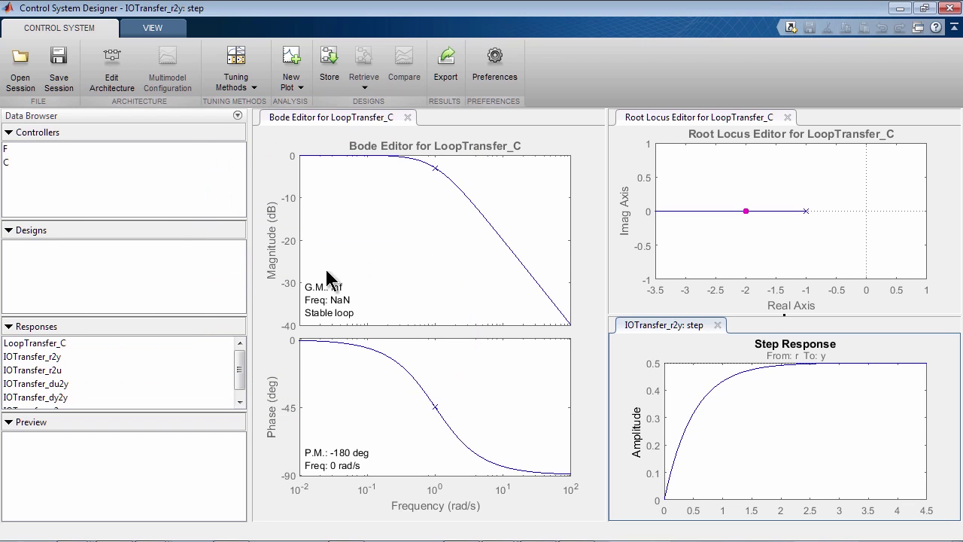
pyautogui.click(255, 88)
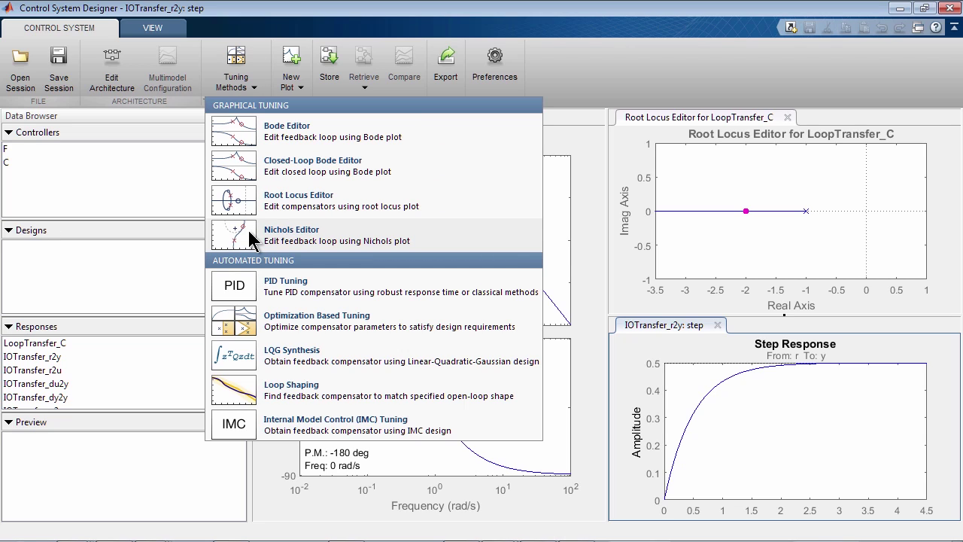
pyautogui.click(183, 173)
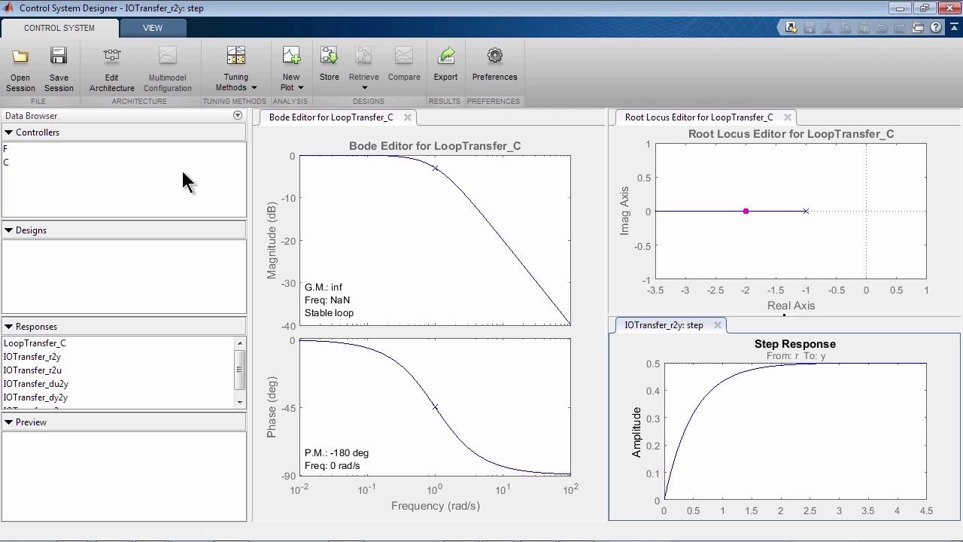
# Step: Raise C's gain to 2 and move the closed-loop pole left to about -3.54
pyautogui.click(452, 176)
pyautogui.moveTo(452, 176); pyautogui.dragTo(451, 148)
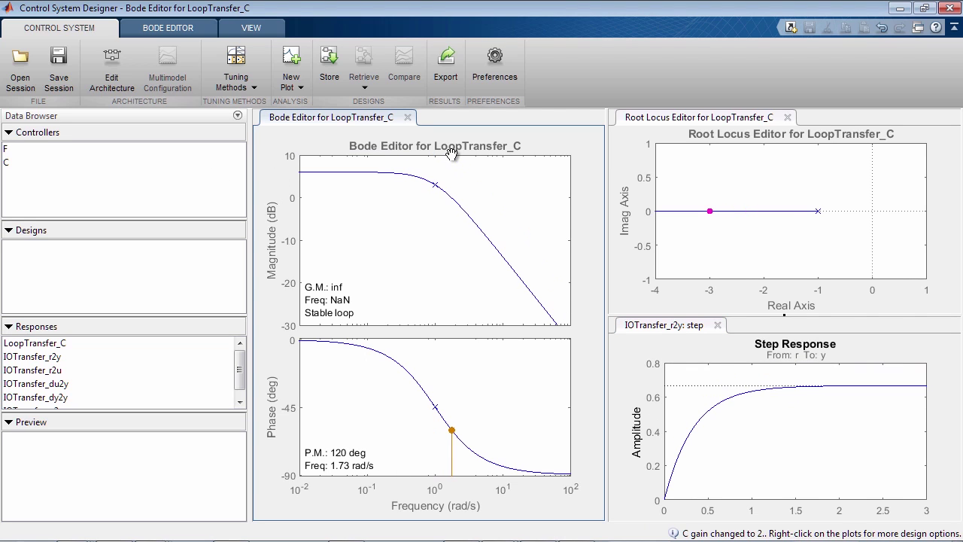
pyautogui.click(705, 212)
pyautogui.moveTo(705, 212); pyautogui.dragTo(680, 211)
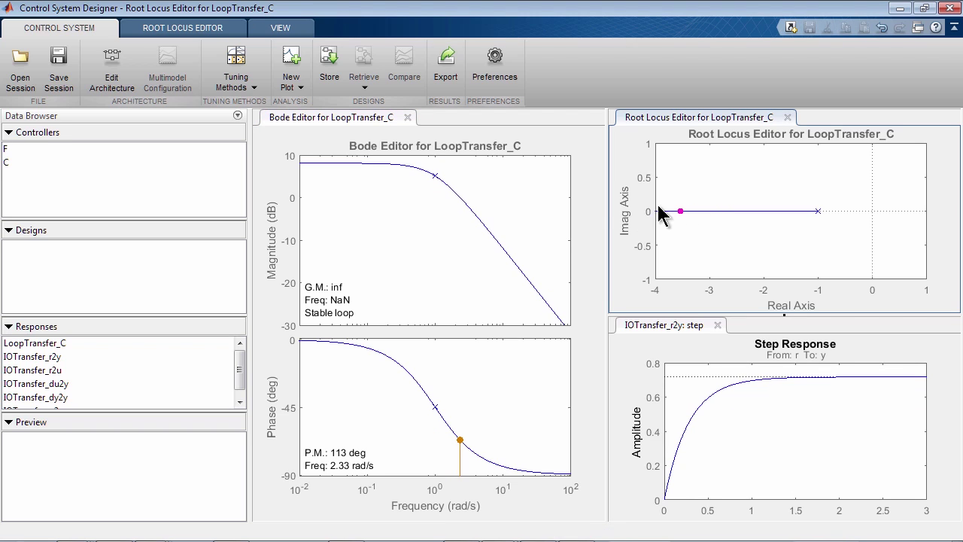
# Step: Add an integrator to C and tune its gain to about 0.623 for 61.3° phase margin
pyautogui.rightClick(531, 194)
pyautogui.moveTo(554, 205)
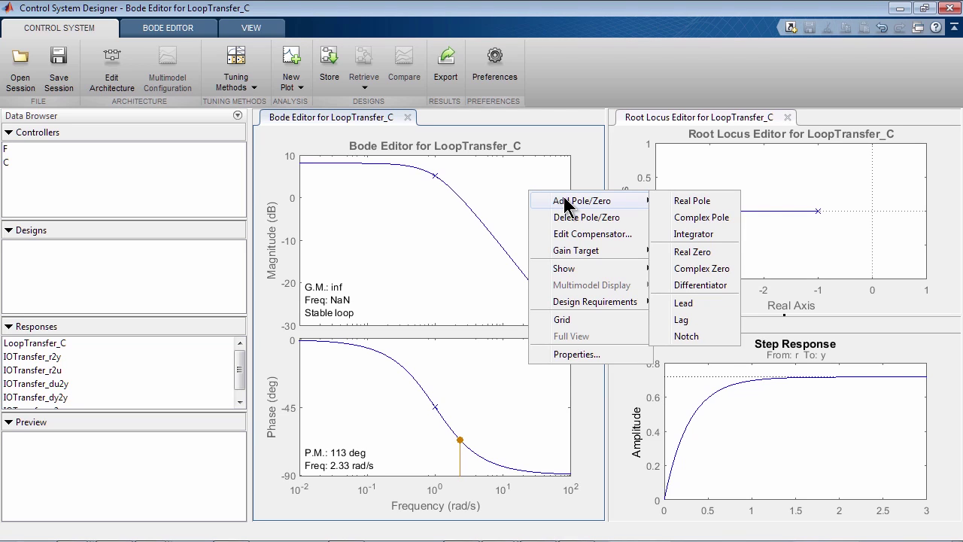
pyautogui.click(691, 235)
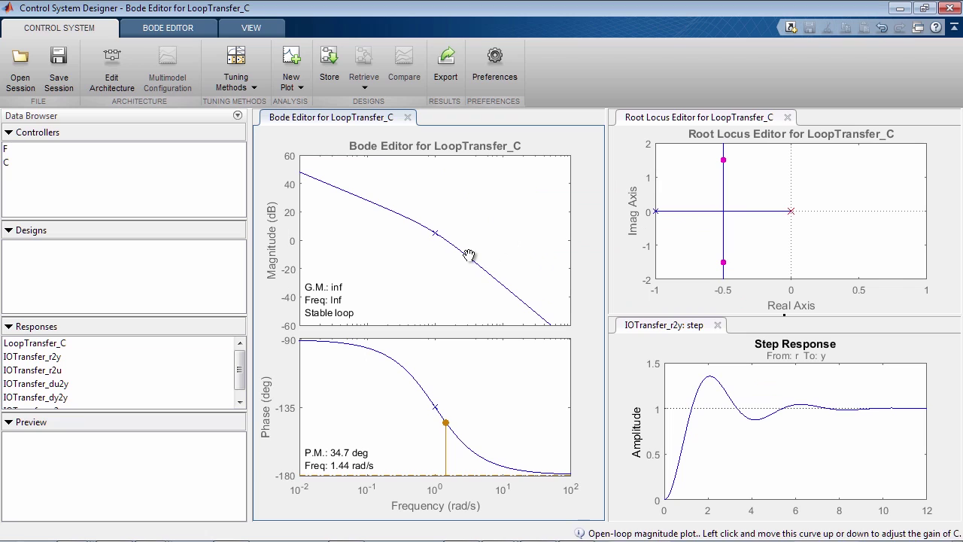
pyautogui.moveTo(468, 253); pyautogui.dragTo(468, 276)
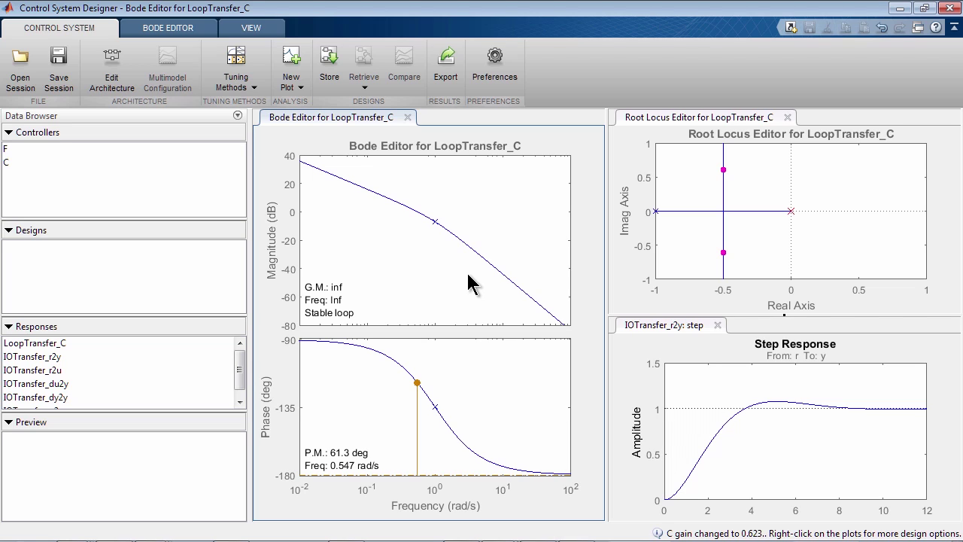
# Step: Show the rise time characteristic on the step response plot
pyautogui.rightClick(743, 385)
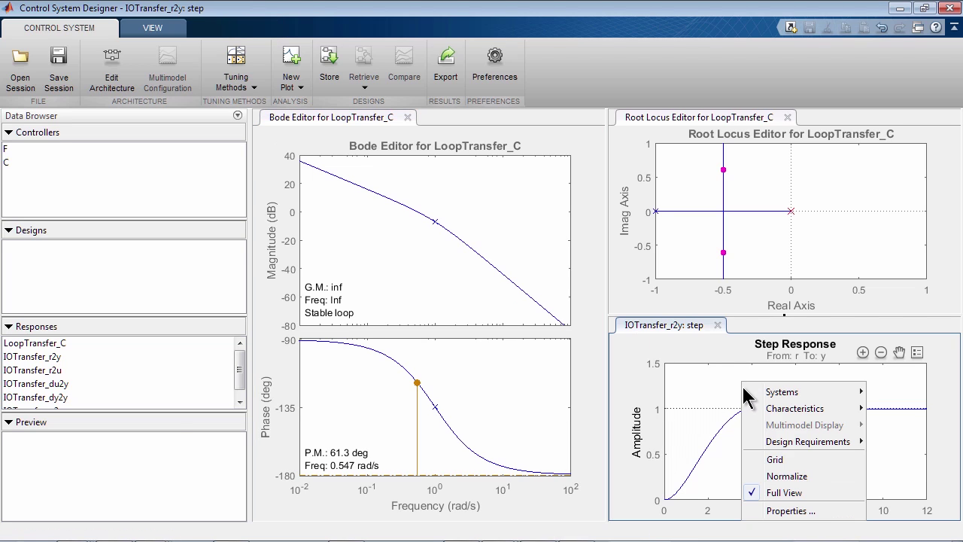
pyautogui.moveTo(794, 408)
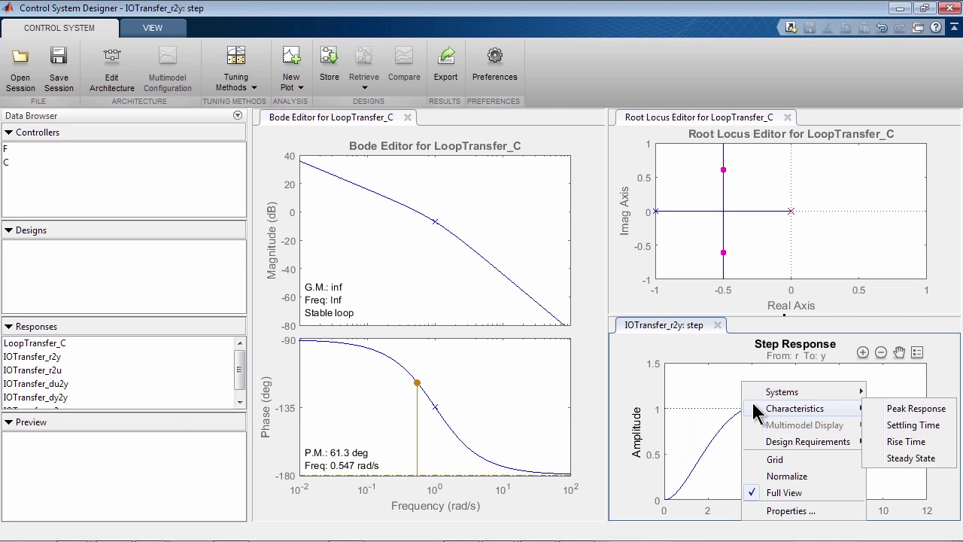
pyautogui.click(905, 443)
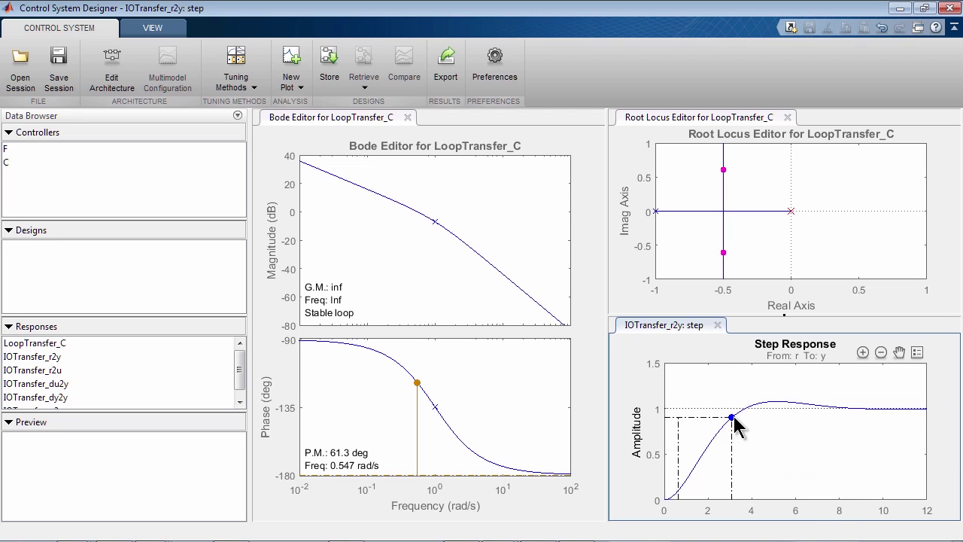
pyautogui.moveTo(734, 422)
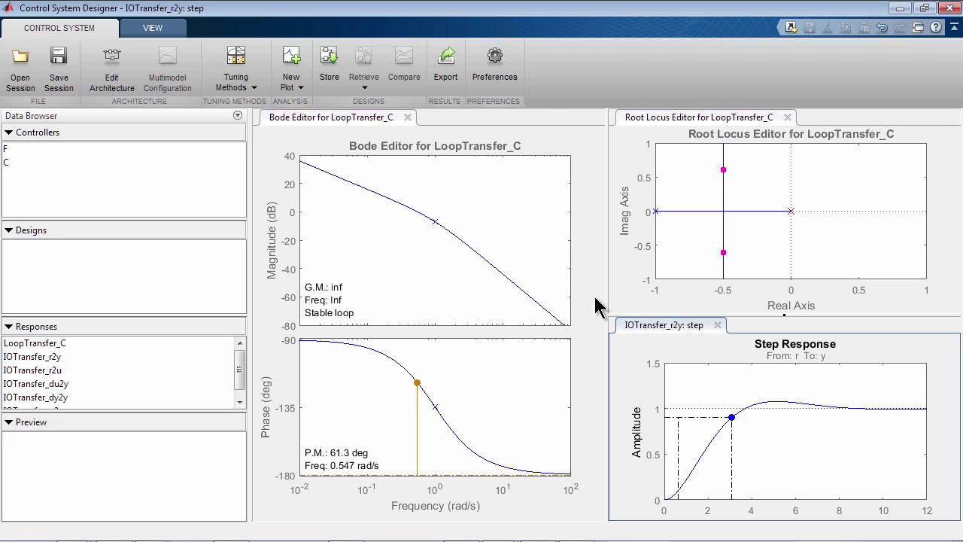
# Step: Add a lead network to C and shift its pole to reach 77.8° phase margin
pyautogui.rightClick(424, 199)
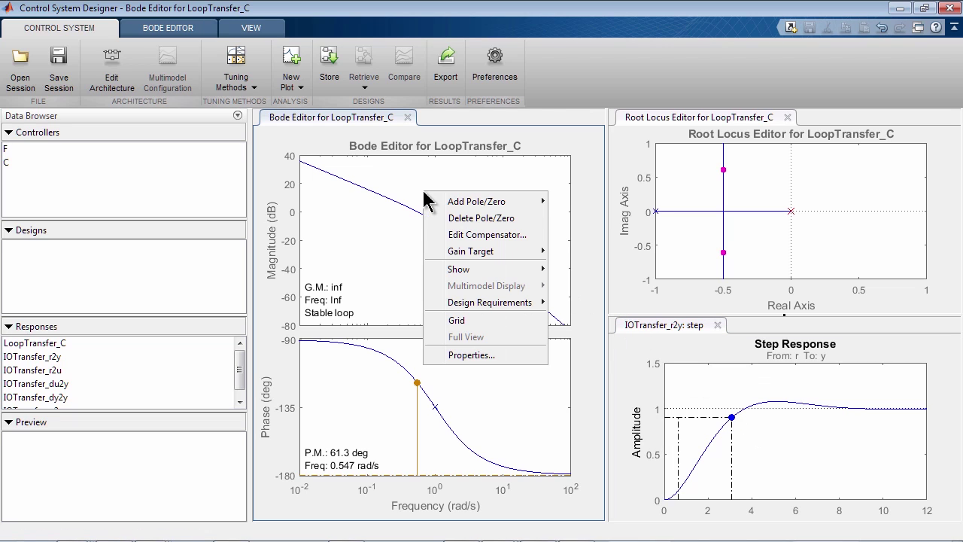
pyautogui.moveTo(459, 202)
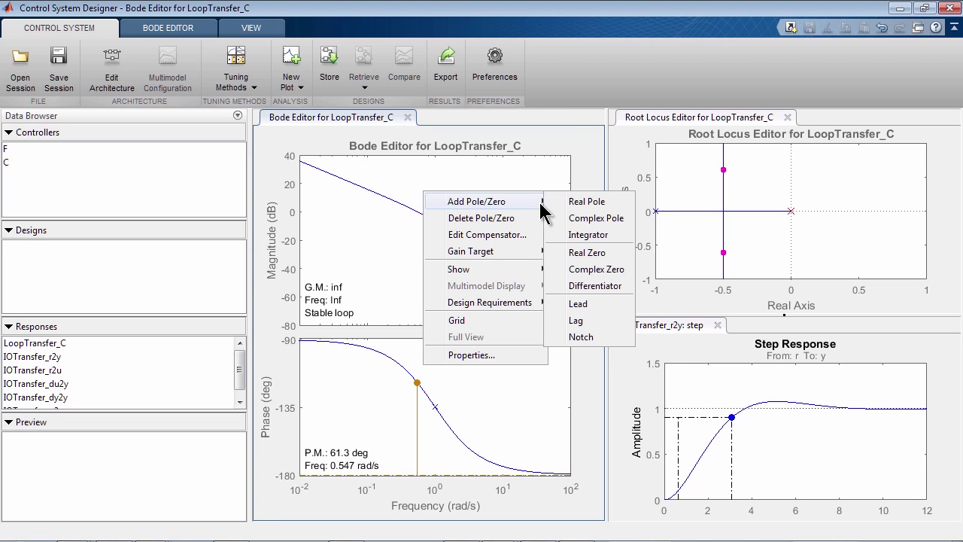
pyautogui.click(581, 304)
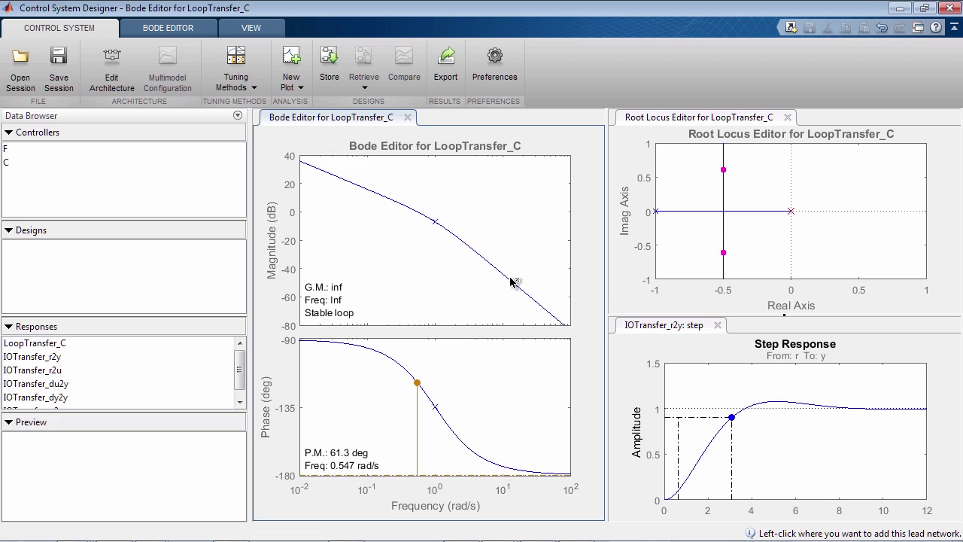
pyautogui.click(433, 226)
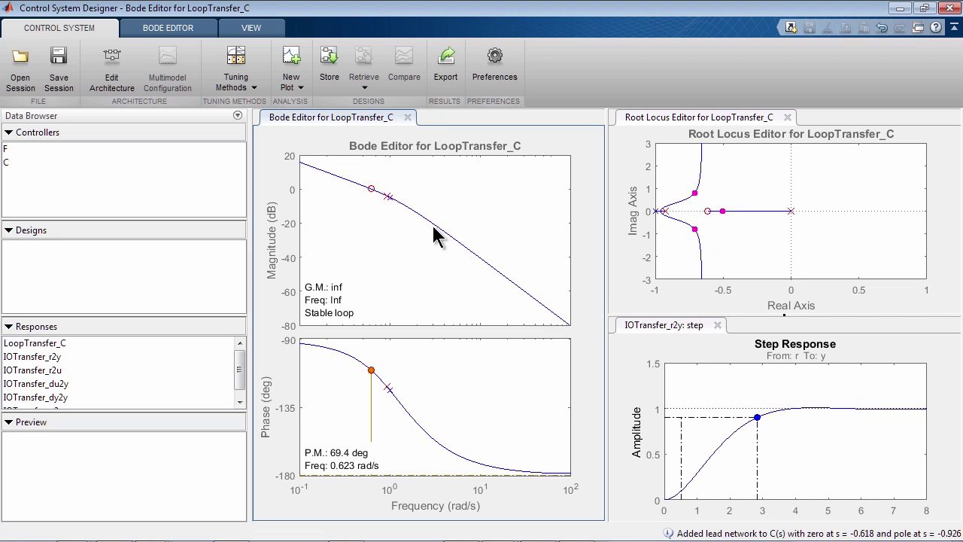
pyautogui.moveTo(392, 199)
pyautogui.mouseDown()
pyautogui.moveTo(414, 205)
pyautogui.moveTo(372, 188)
pyautogui.moveTo(380, 190)
pyautogui.mouseUp()
# Step: In the Compensator Editor, set the lead's real zero to -1 and real pole to -10
pyautogui.rightClick(372, 174)
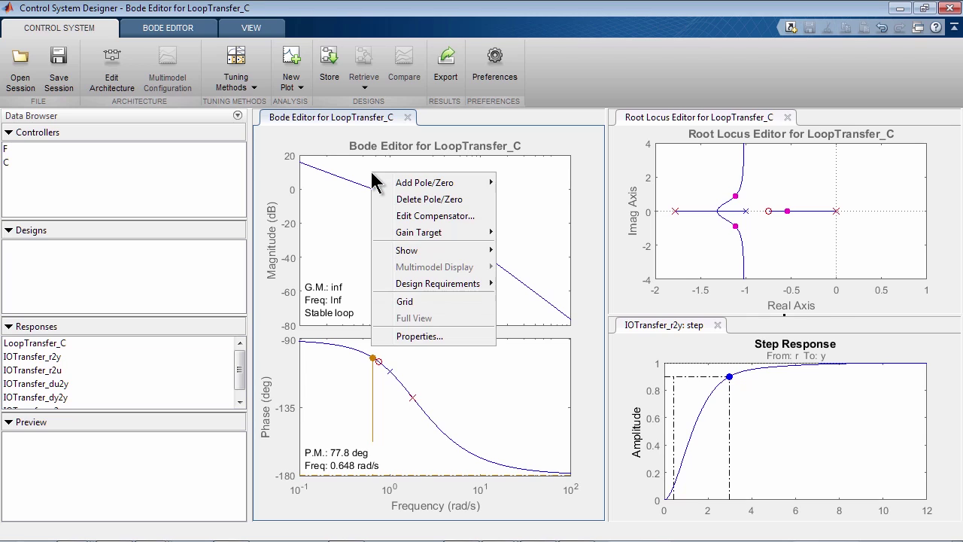
pyautogui.click(390, 217)
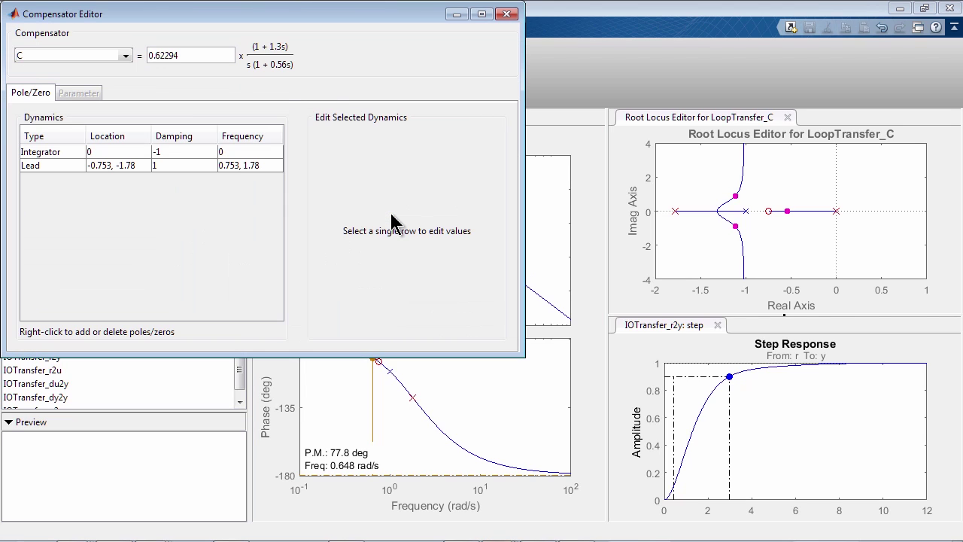
pyautogui.click(64, 153)
pyautogui.click(64, 164)
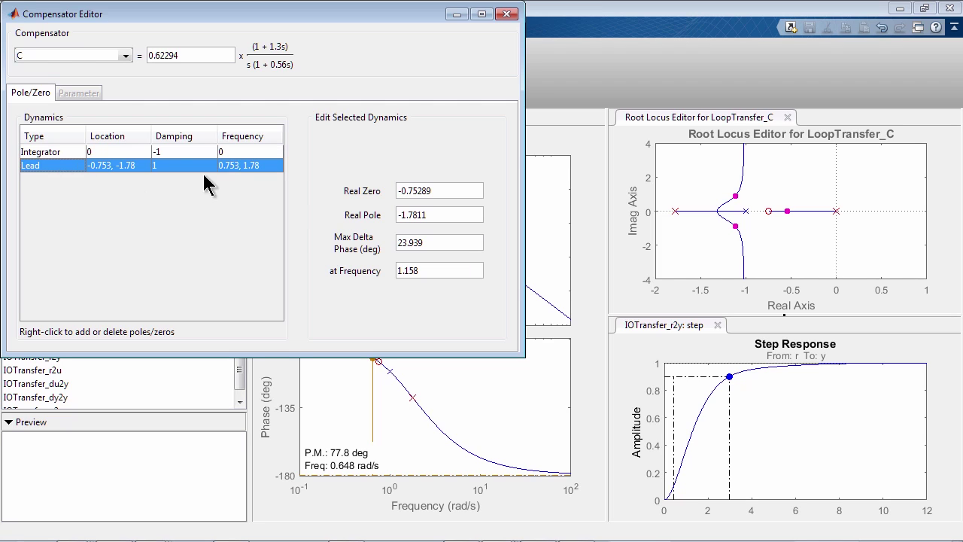
pyautogui.moveTo(435, 191); pyautogui.dragTo(359, 192)
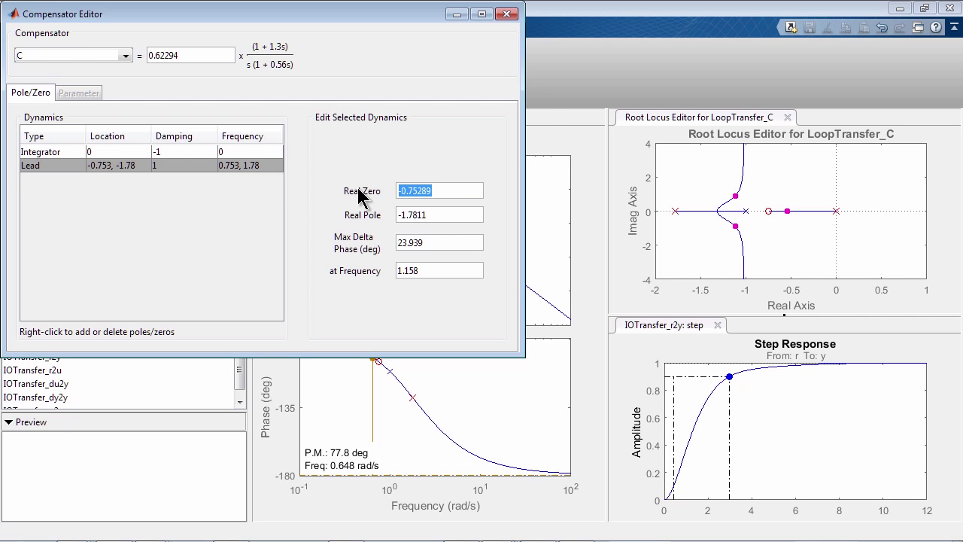
pyautogui.write('1')
pyautogui.press('BackSpace')
pyautogui.write('-1')
pyautogui.moveTo(439, 214); pyautogui.dragTo(370, 208)
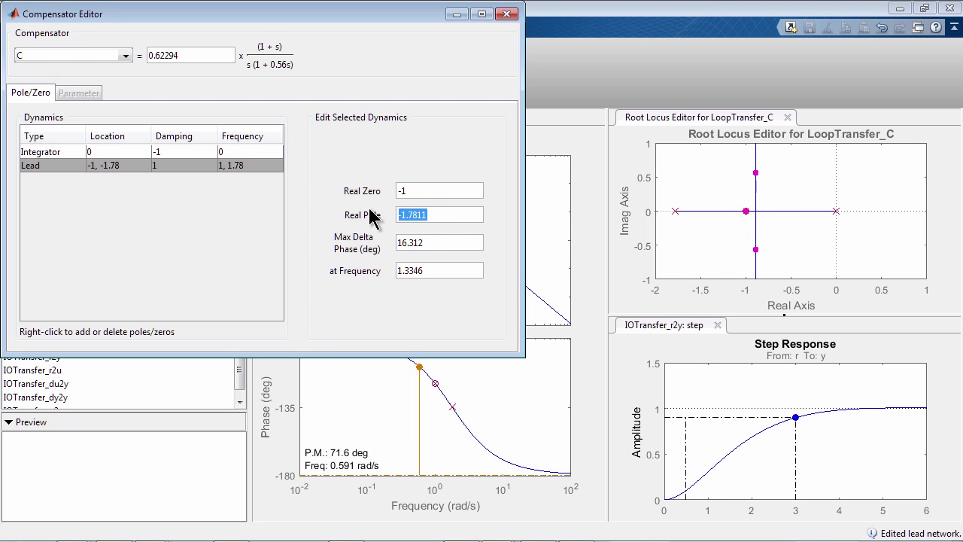
pyautogui.write('-10')
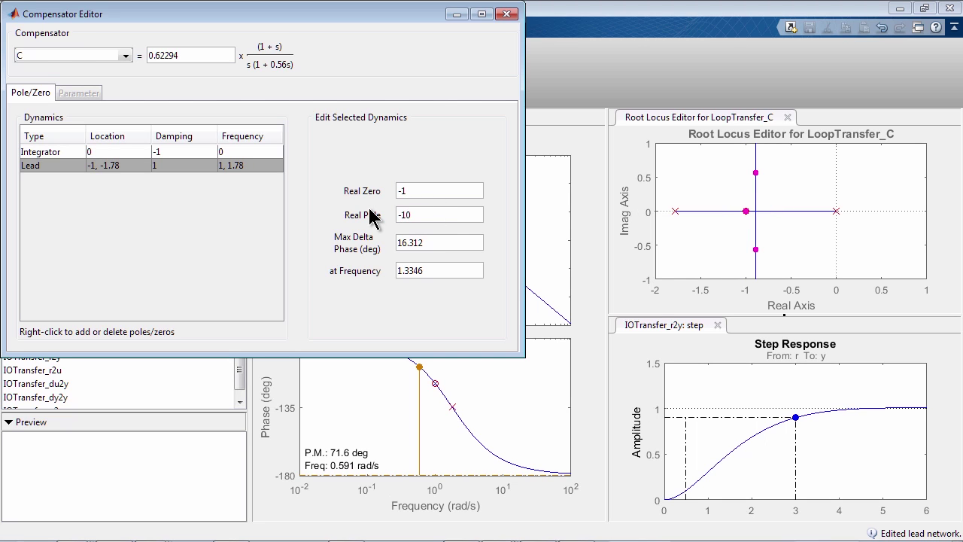
pyautogui.click(435, 242)
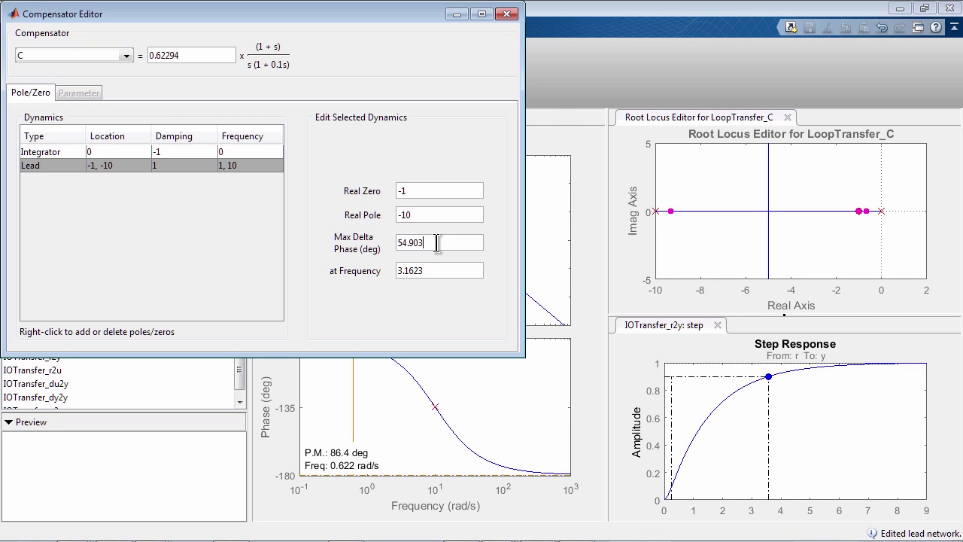
# Step: Set the lead's maximum phase boost to 60° at frequency 4
pyautogui.moveTo(436, 242); pyautogui.dragTo(391, 244)
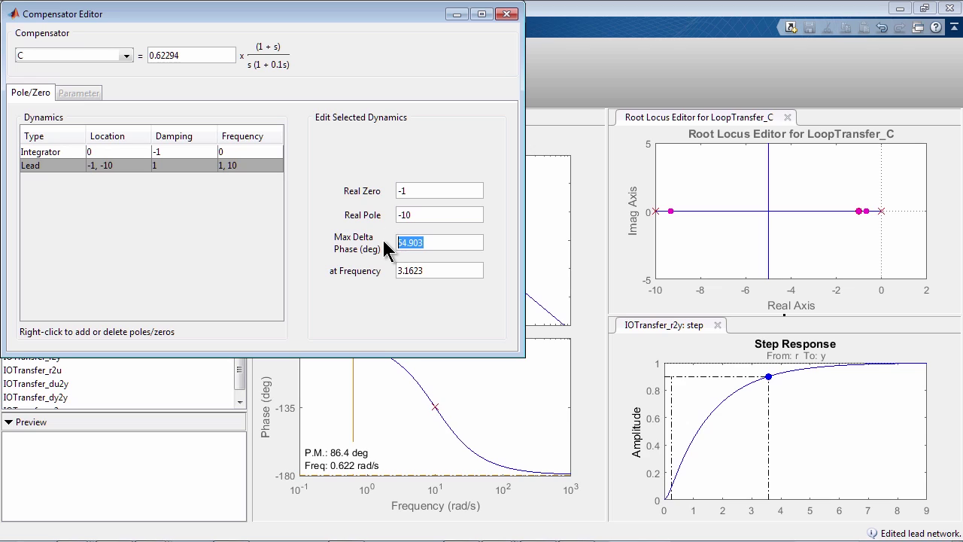
pyautogui.write('60')
pyautogui.click(444, 271)
pyautogui.moveTo(447, 270); pyautogui.dragTo(385, 270)
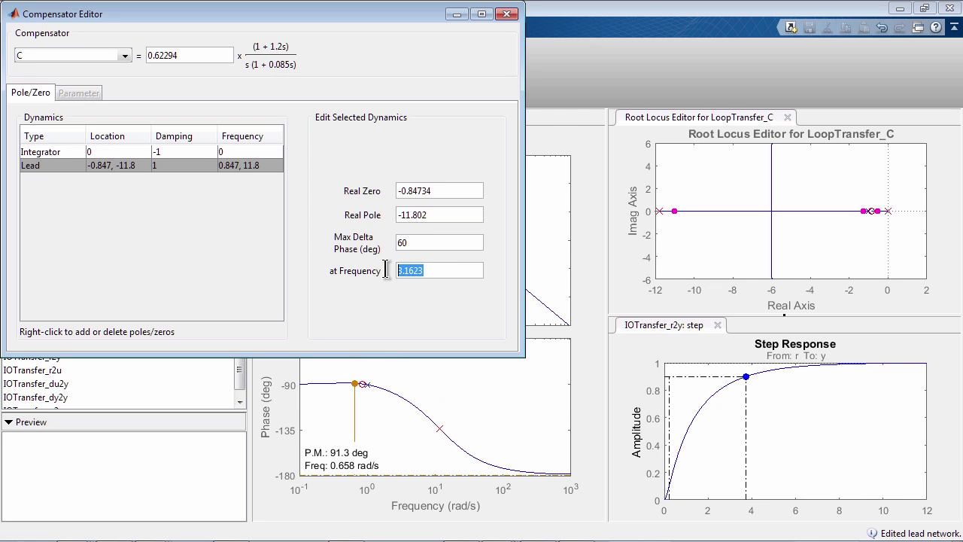
pyautogui.write('4')
pyautogui.press('Return')
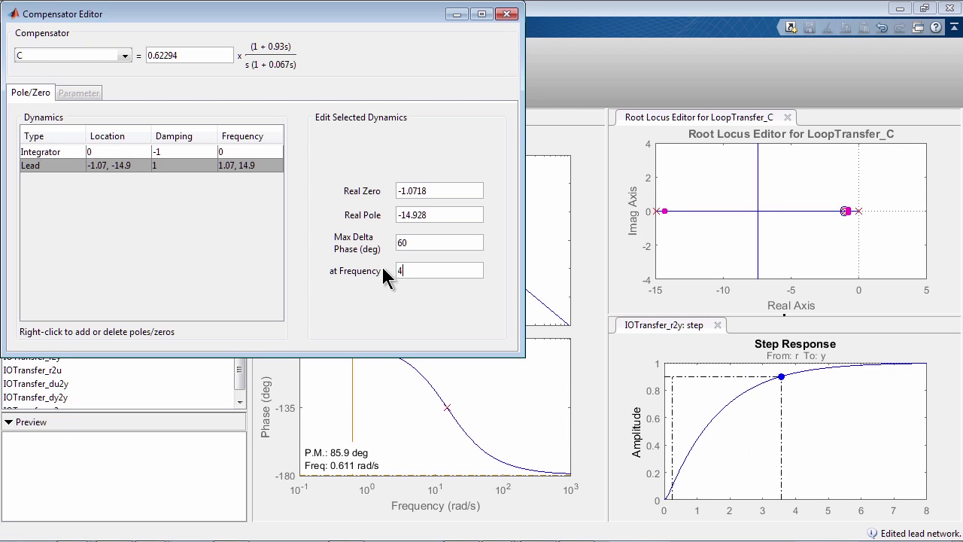
# Step: Close the Compensator Editor and raise the compensator gain to 46.2 on the Bode plot
pyautogui.click(507, 14)
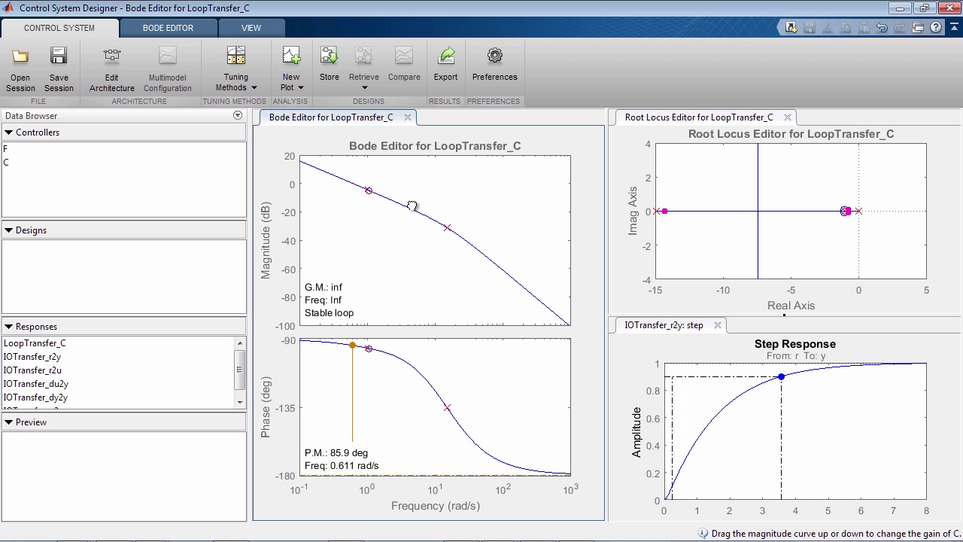
pyautogui.moveTo(412, 205); pyautogui.dragTo(415, 194)
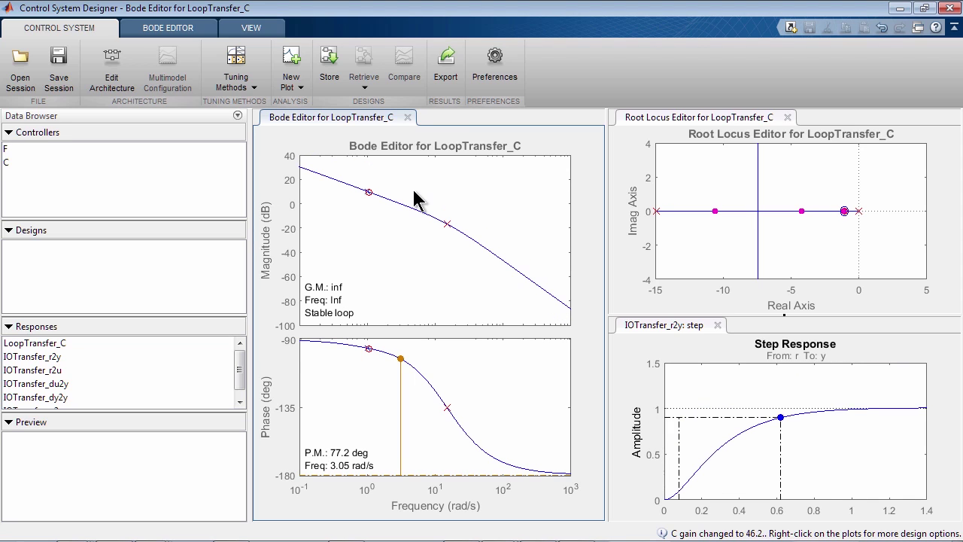
pyautogui.click(640, 119)
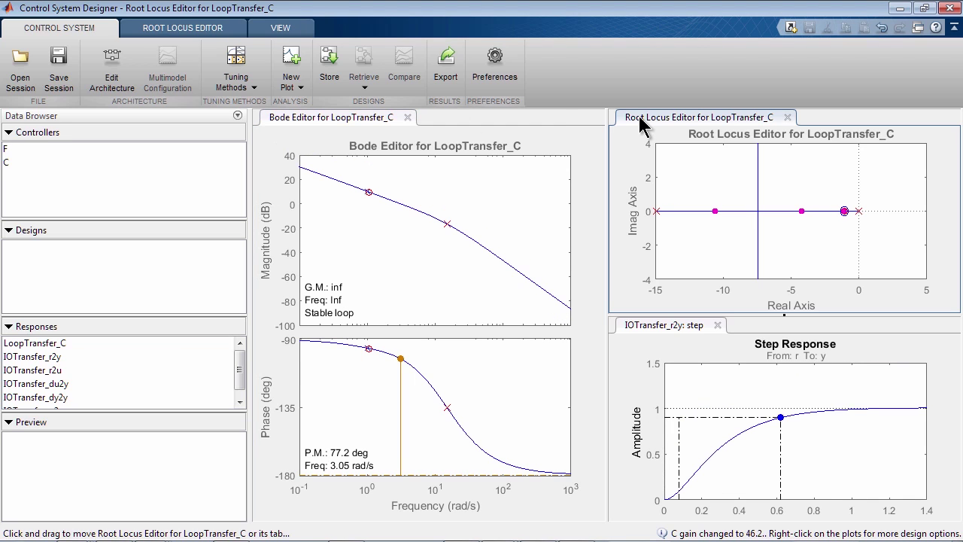
# Step: Zoom into the root locus near -1 and slide the closed-loop pole to -1.25
pyautogui.click(204, 30)
pyautogui.click(135, 67)
pyautogui.moveTo(823, 192); pyautogui.dragTo(869, 230)
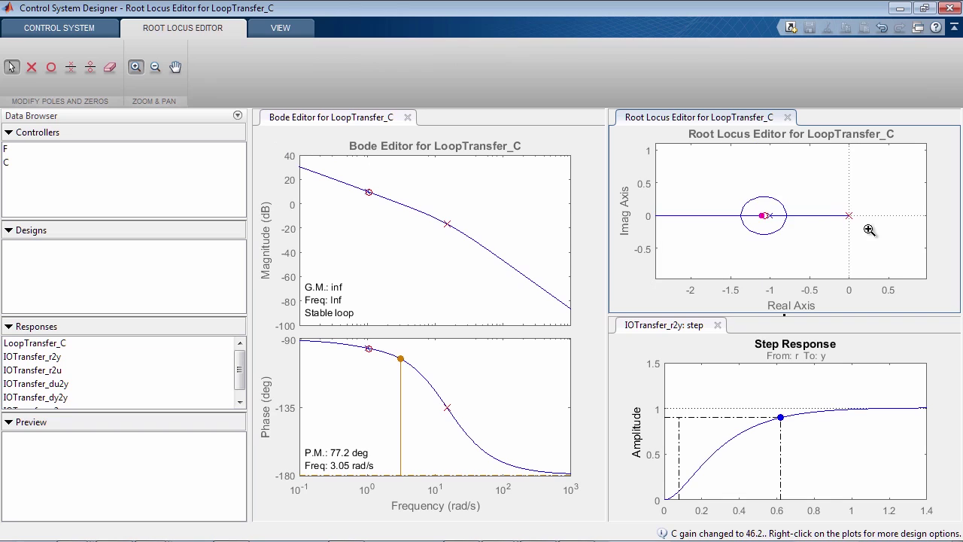
pyautogui.moveTo(712, 177); pyautogui.dragTo(882, 273)
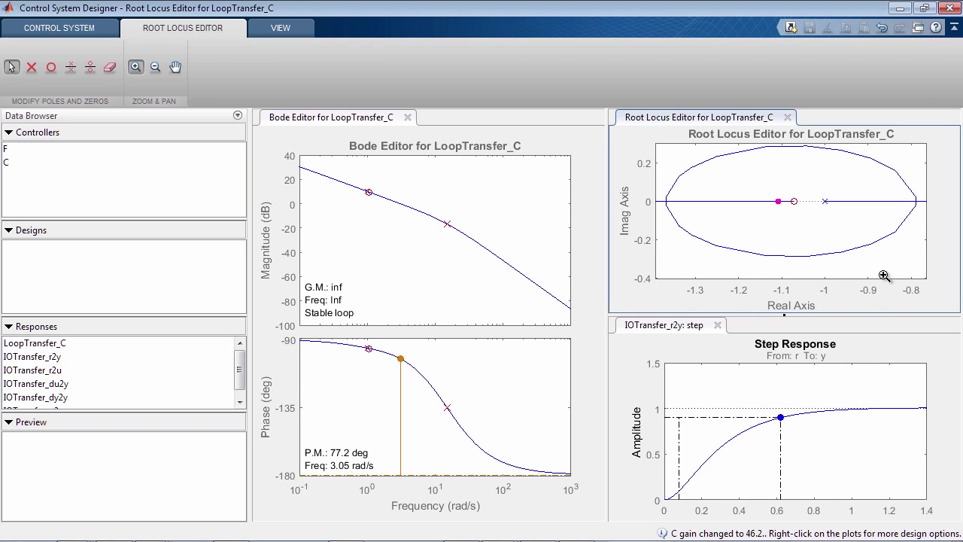
pyautogui.click(135, 67)
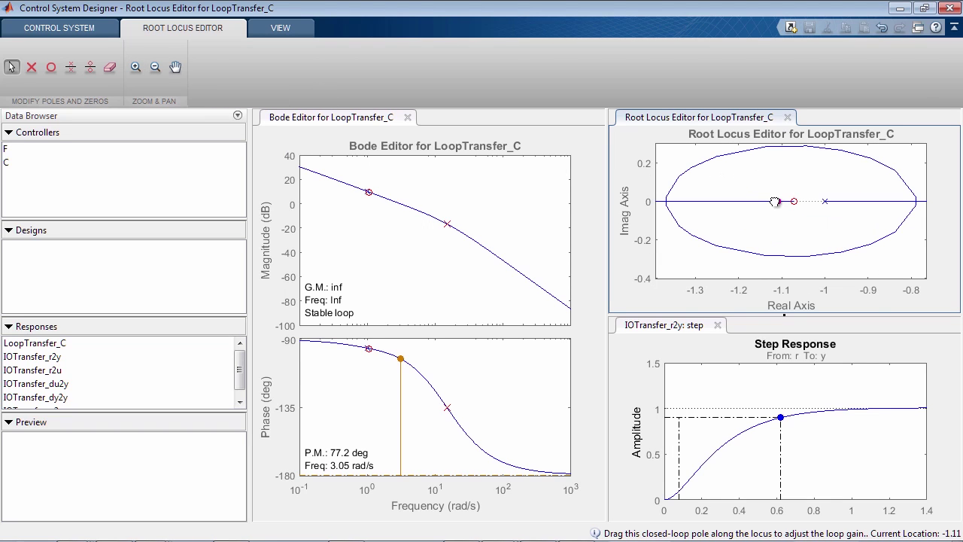
pyautogui.moveTo(744, 201); pyautogui.dragTo(719, 203)
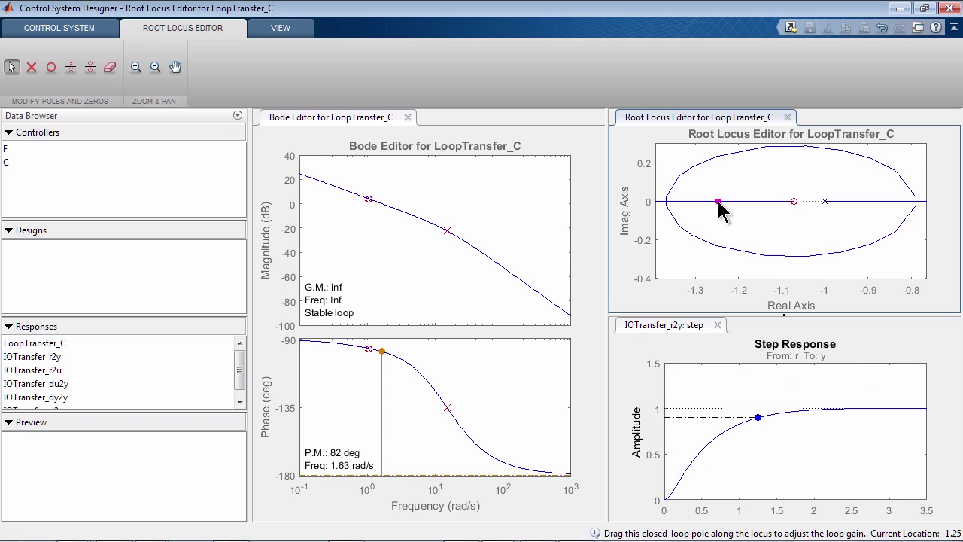
# Step: Store the tuned design as Design1, lower the gain, and store that as Design2
pyautogui.click(107, 30)
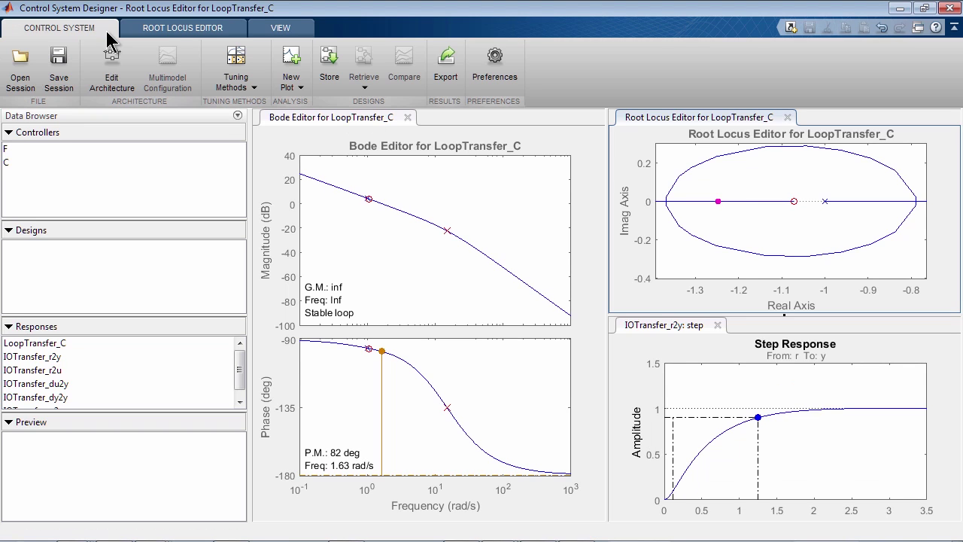
pyautogui.click(329, 81)
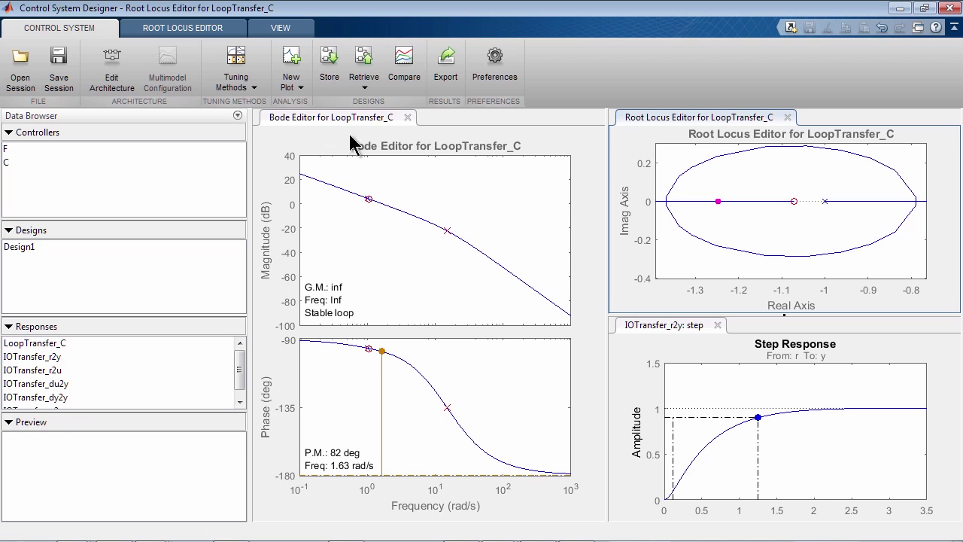
pyautogui.moveTo(393, 208); pyautogui.dragTo(338, 188)
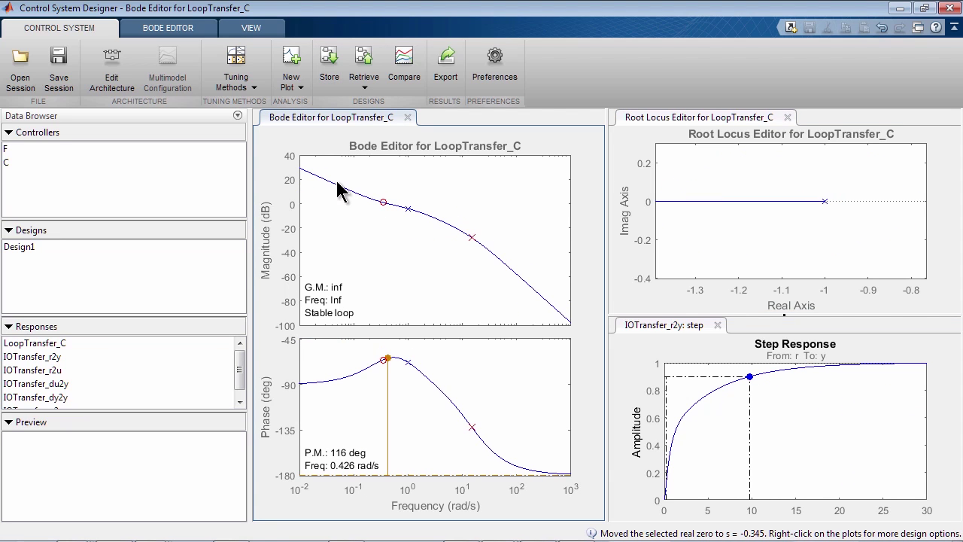
pyautogui.click(332, 70)
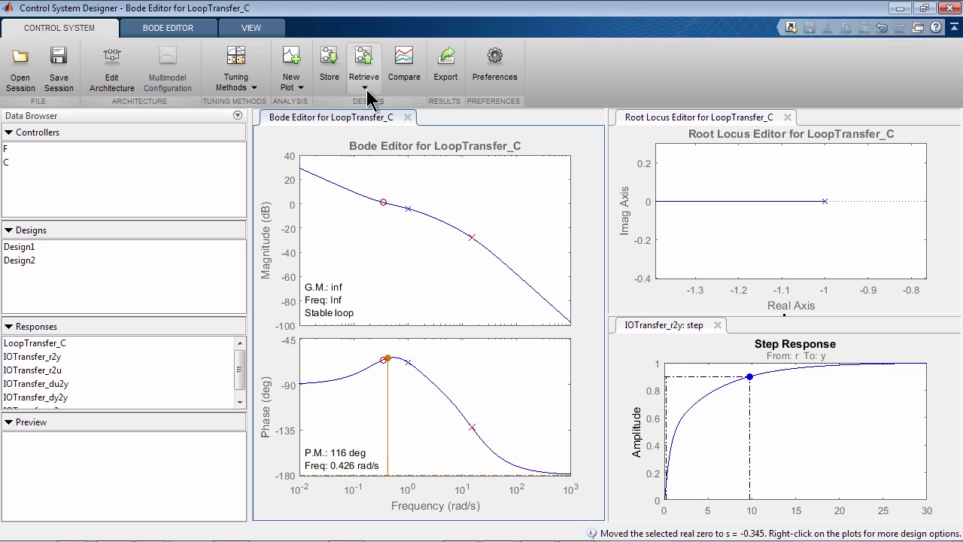
# Step: Retrieve Design1 and overlay Design2's step response for comparison
pyautogui.click(366, 84)
pyautogui.click(371, 128)
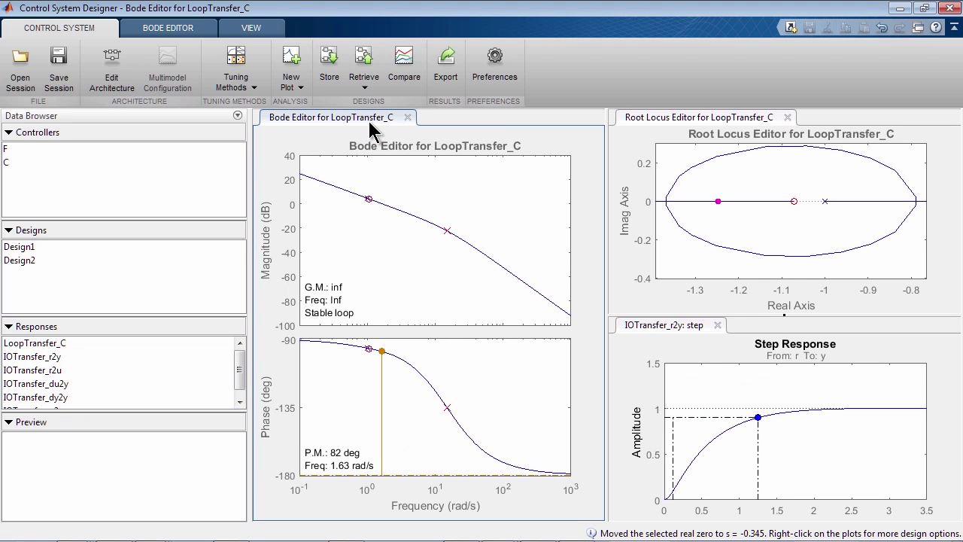
pyautogui.click(404, 69)
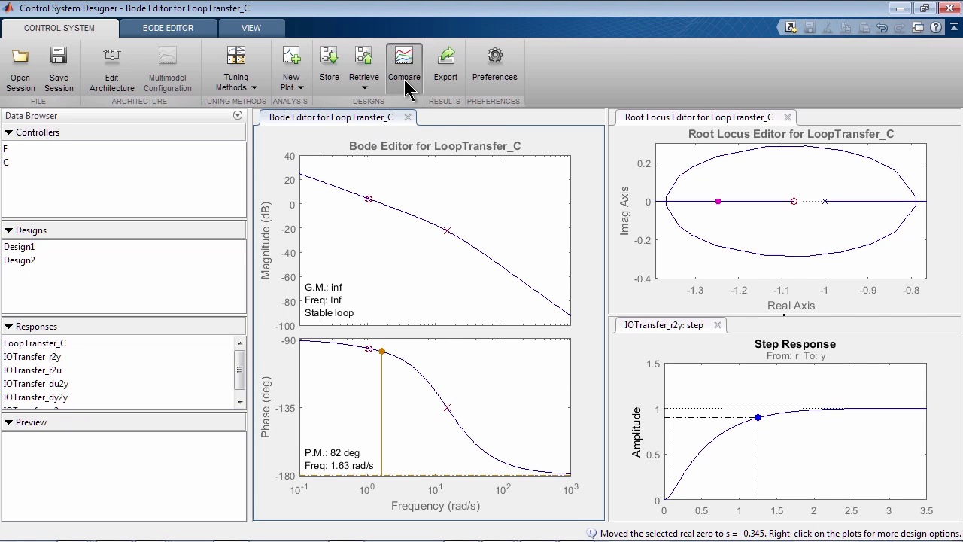
pyautogui.click(399, 134)
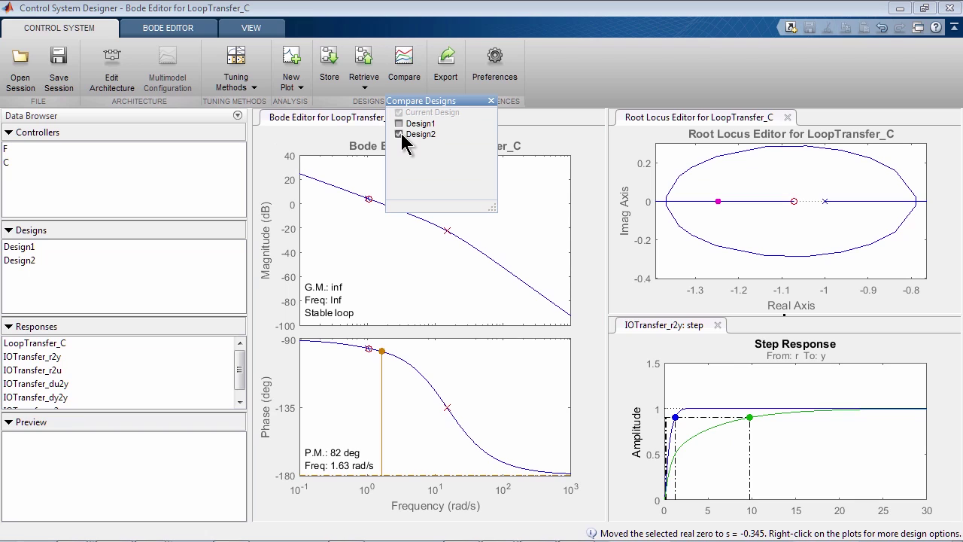
pyautogui.click(490, 101)
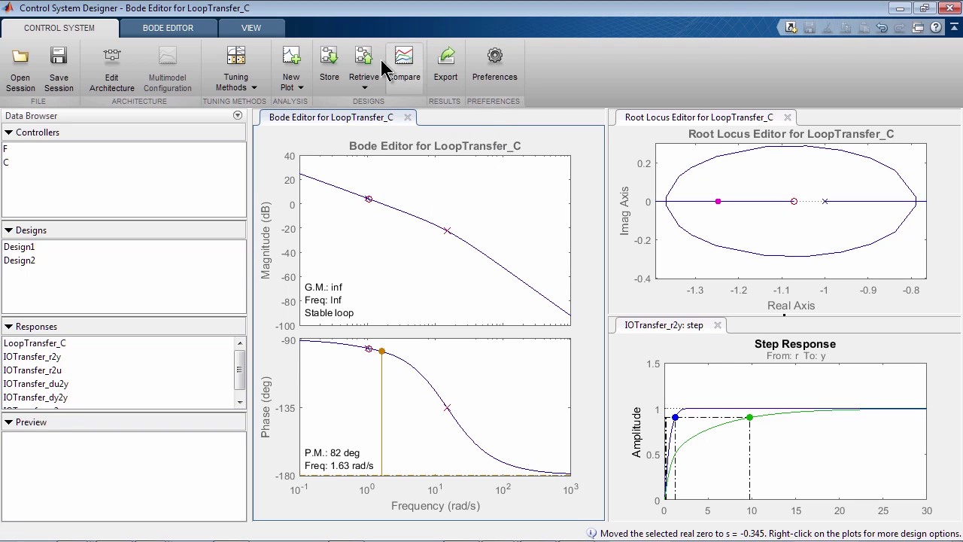
# Step: Browse the Tuning Methods list, then dismiss it
pyautogui.click(263, 81)
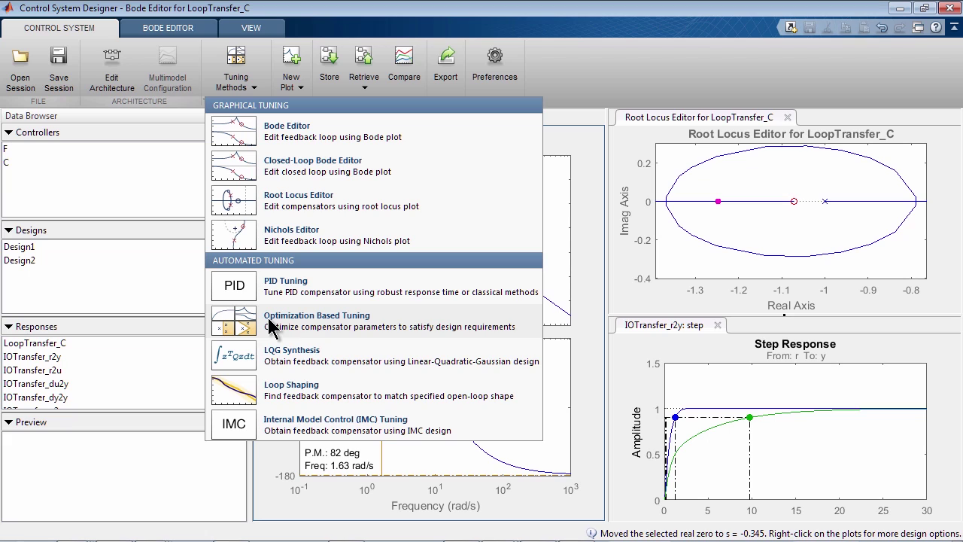
pyautogui.click(188, 267)
# Step: Export compensator C to the MATLAB workspace
pyautogui.click(444, 74)
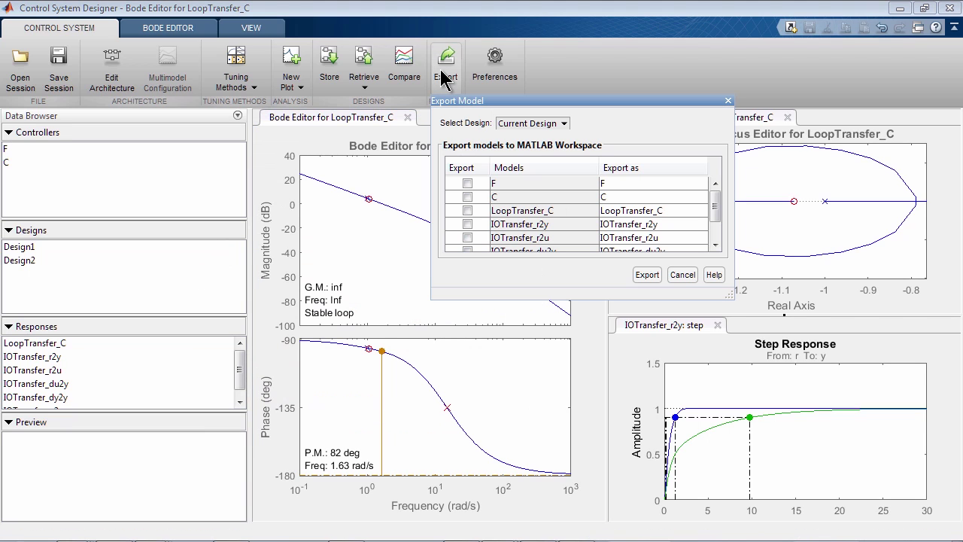
pyautogui.click(468, 197)
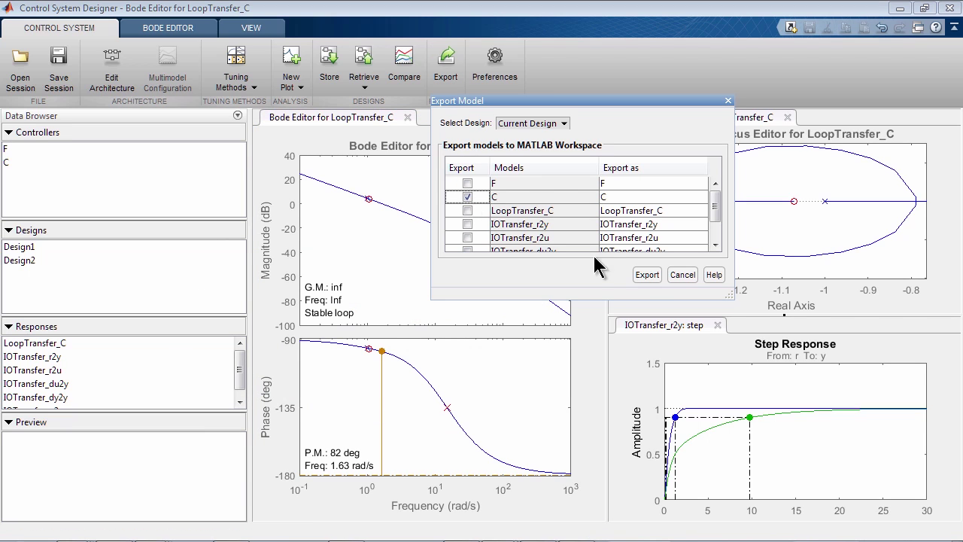
pyautogui.click(647, 275)
# Step: Display C in the Command Window as 24.04(s+1.072)/(s(s+14.93))
pyautogui.click(900, 8)
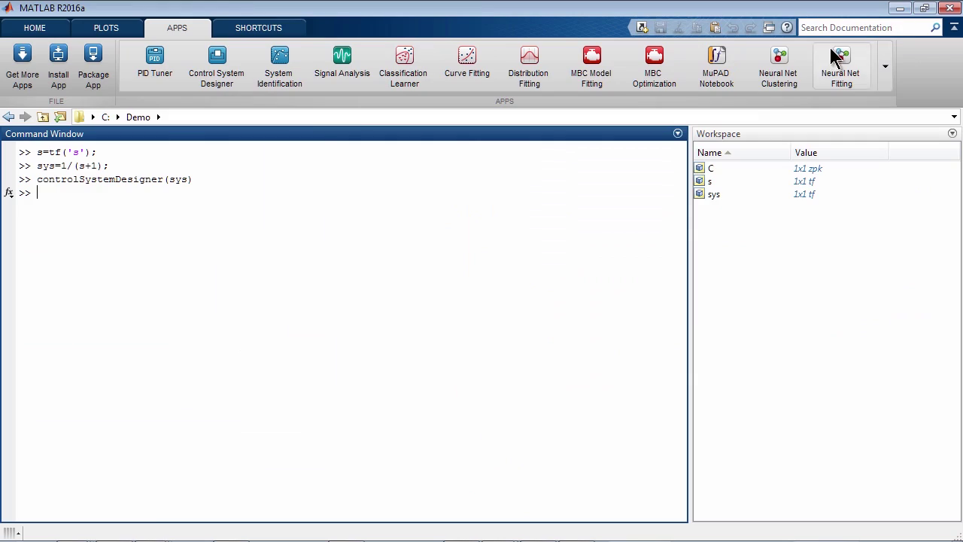
pyautogui.write('C')
pyautogui.press('Return')
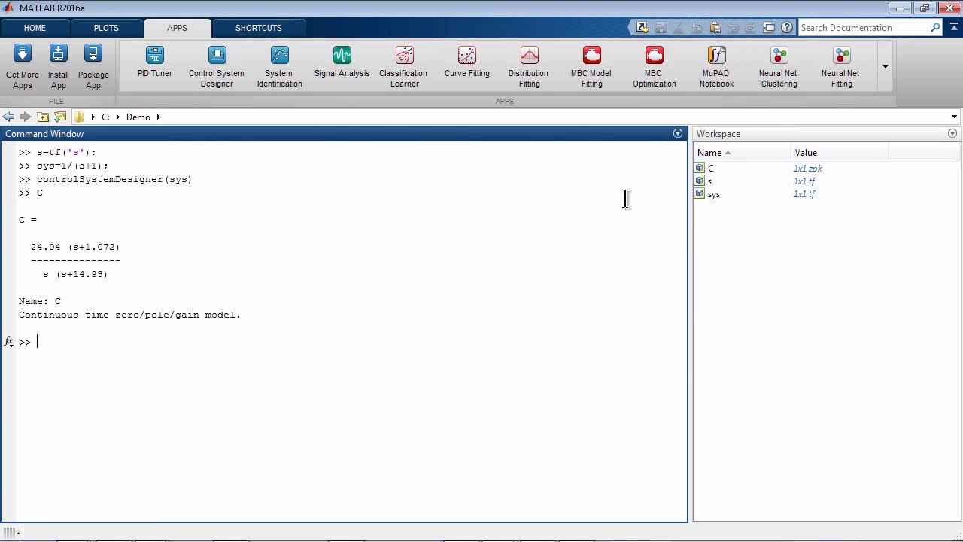